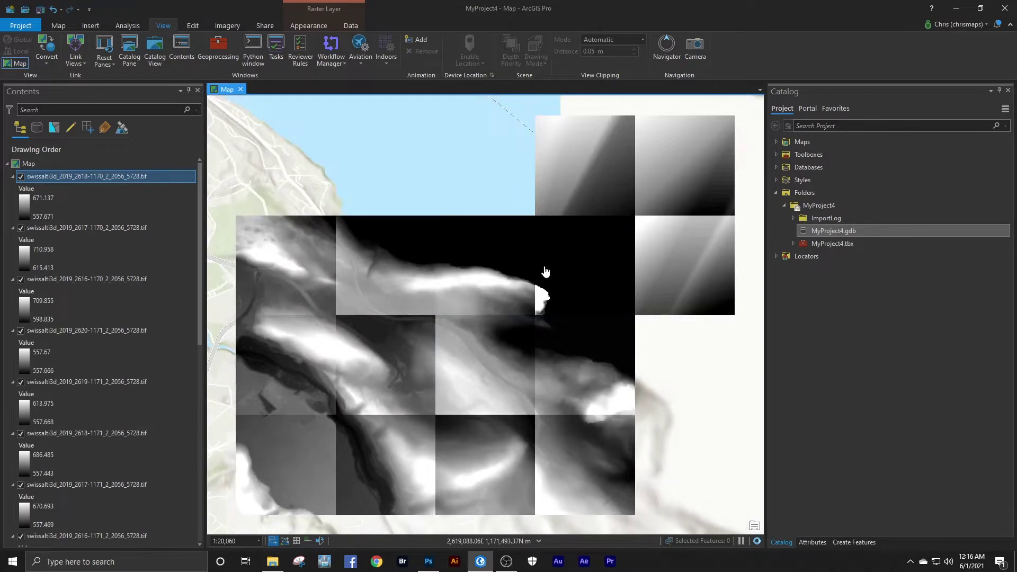
# Zoom out and drag two more batches of swissALTI3D tiles onto the map west of Lake Thun.
pyautogui.scroll(-3, 545, 272)
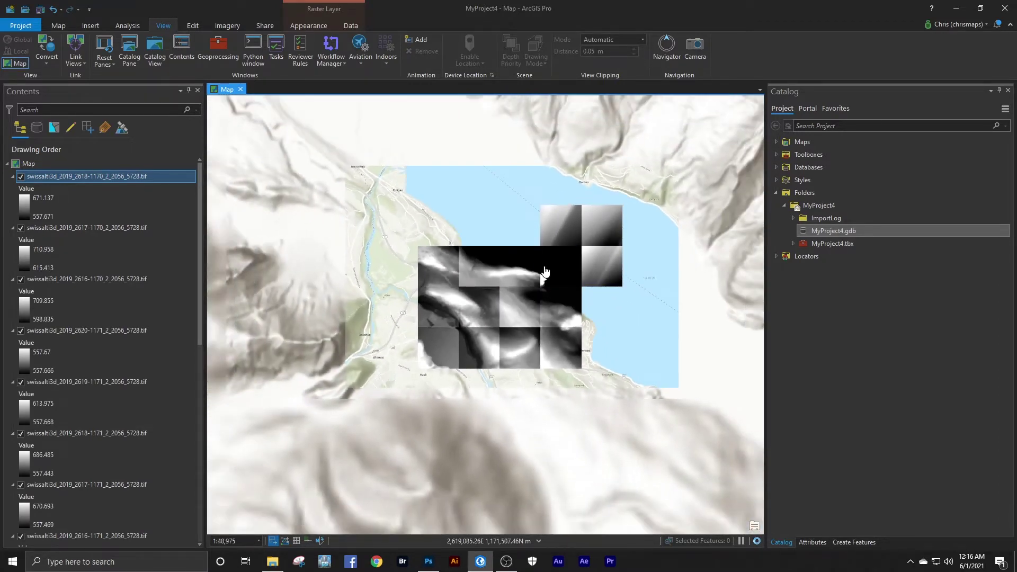
pyautogui.scroll(-4, 545, 272)
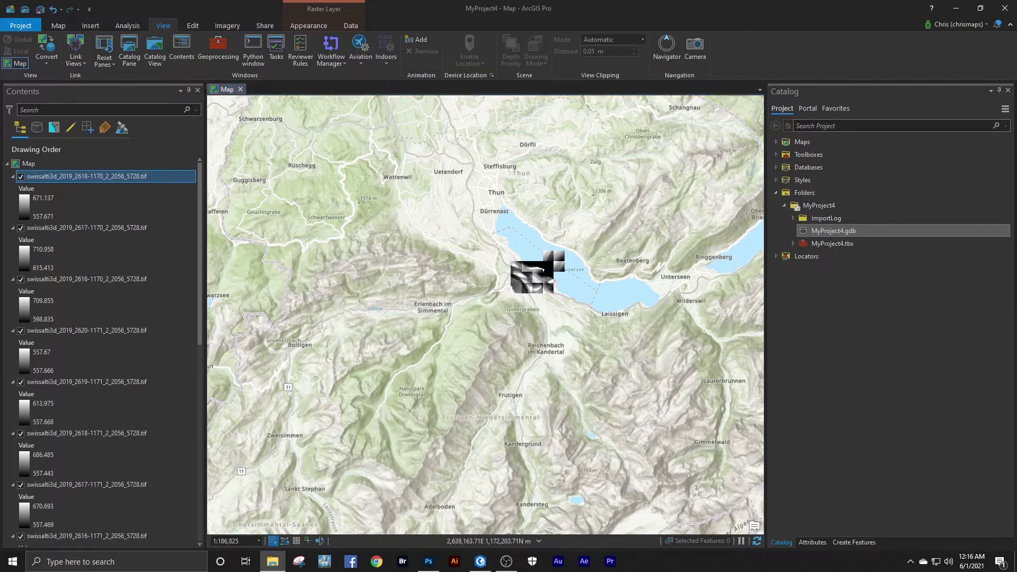
pyautogui.moveTo(762, 267); pyautogui.dragTo(503, 313)
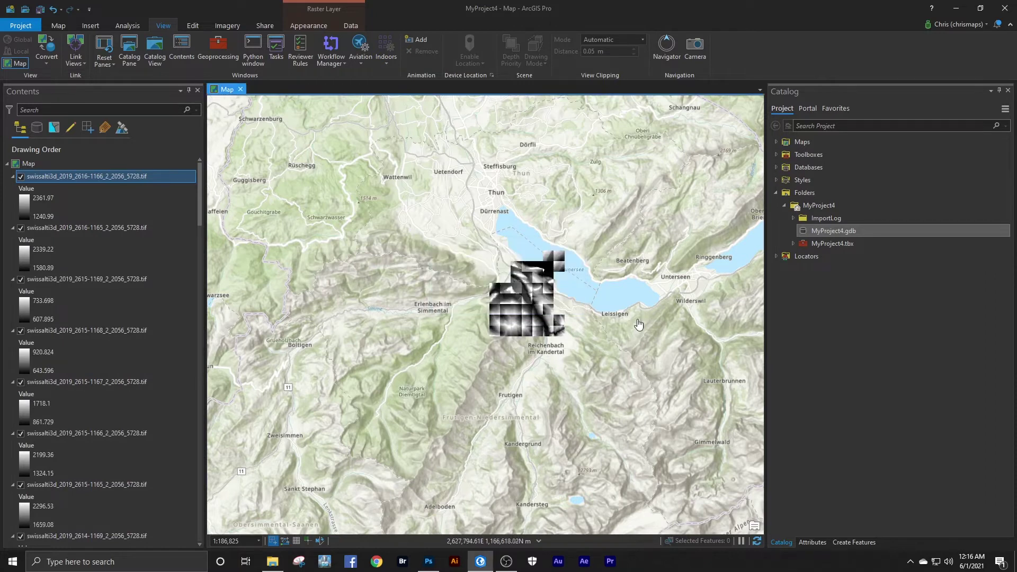
pyautogui.scroll(3, 636, 320)
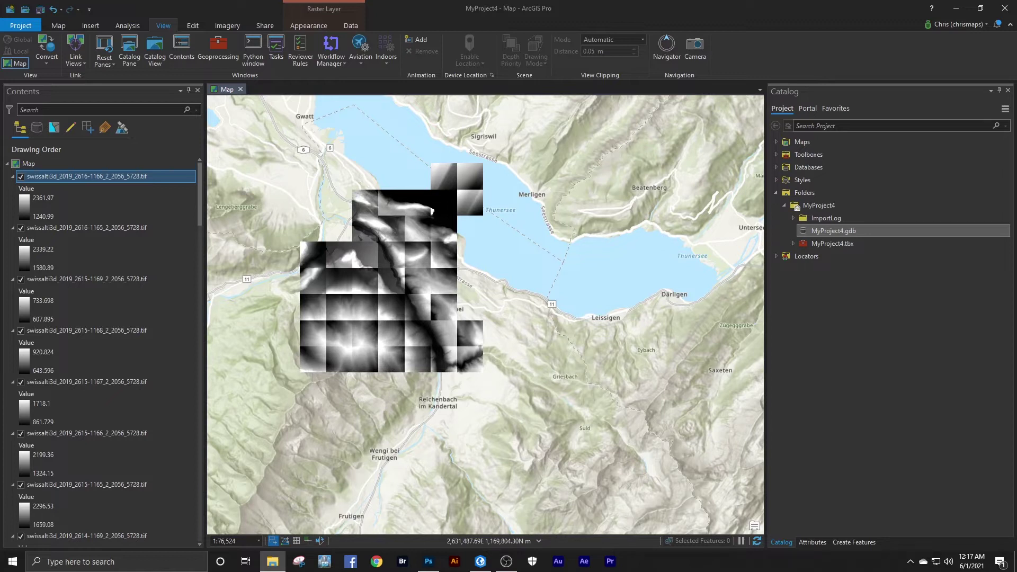
pyautogui.moveTo(760, 282); pyautogui.dragTo(572, 295)
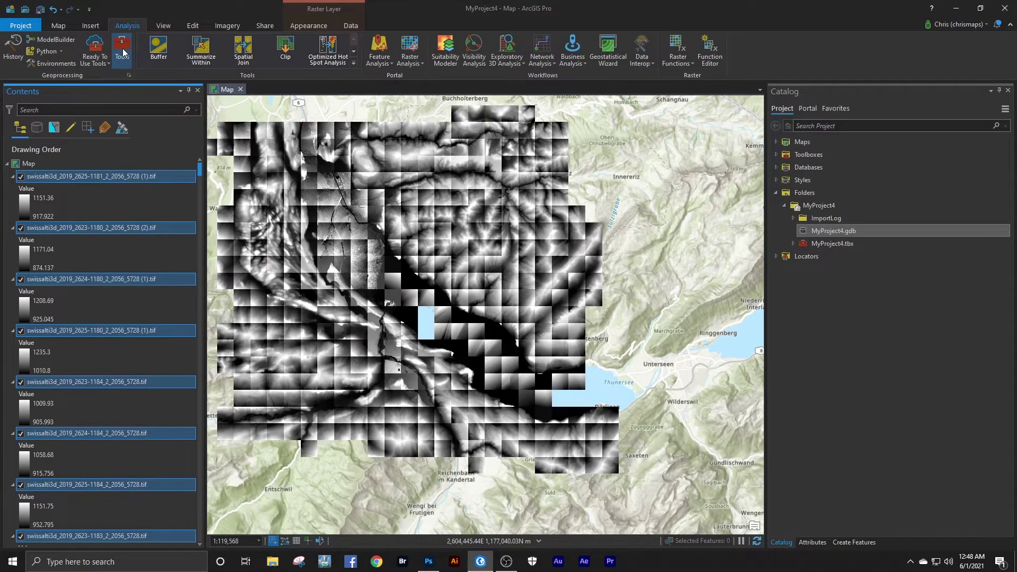
# Search the geoprocessing tools for 'new mosaic' and open Mosaic To New Raster with all tiles as inputs.
pyautogui.click(122, 51)
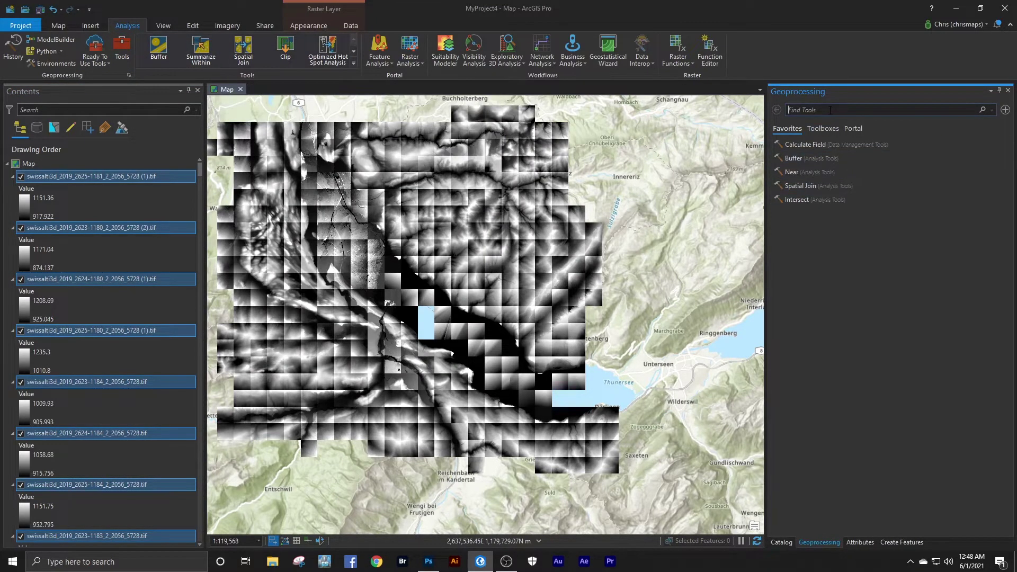
pyautogui.click(830, 110)
pyautogui.write('new mo')
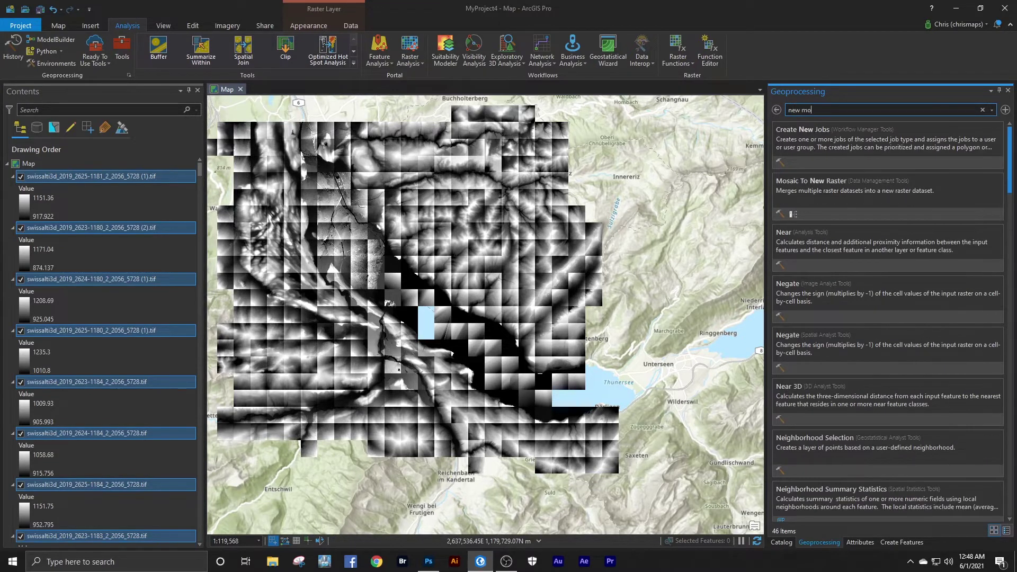
pyautogui.write('sai')
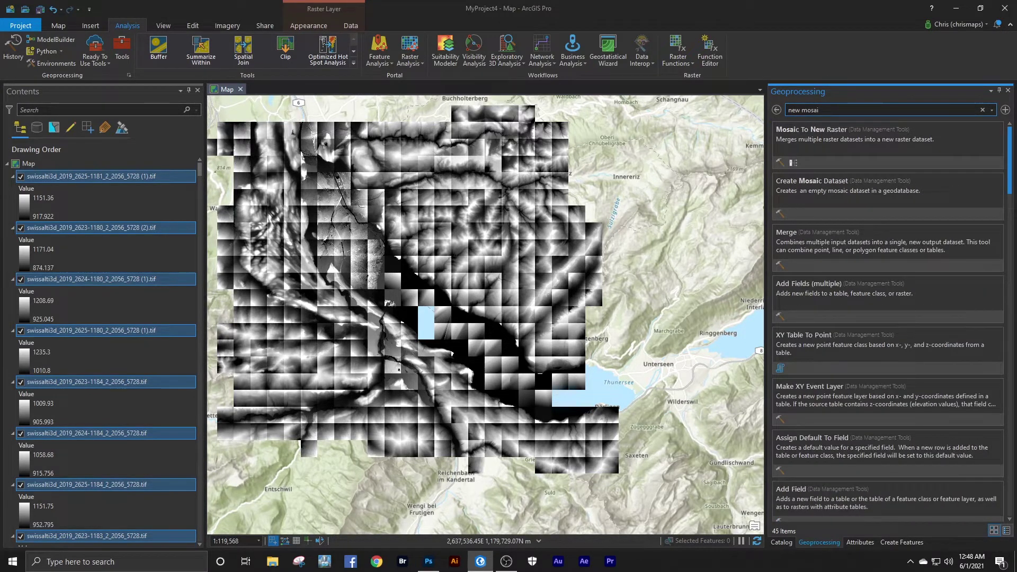
pyautogui.write('c')
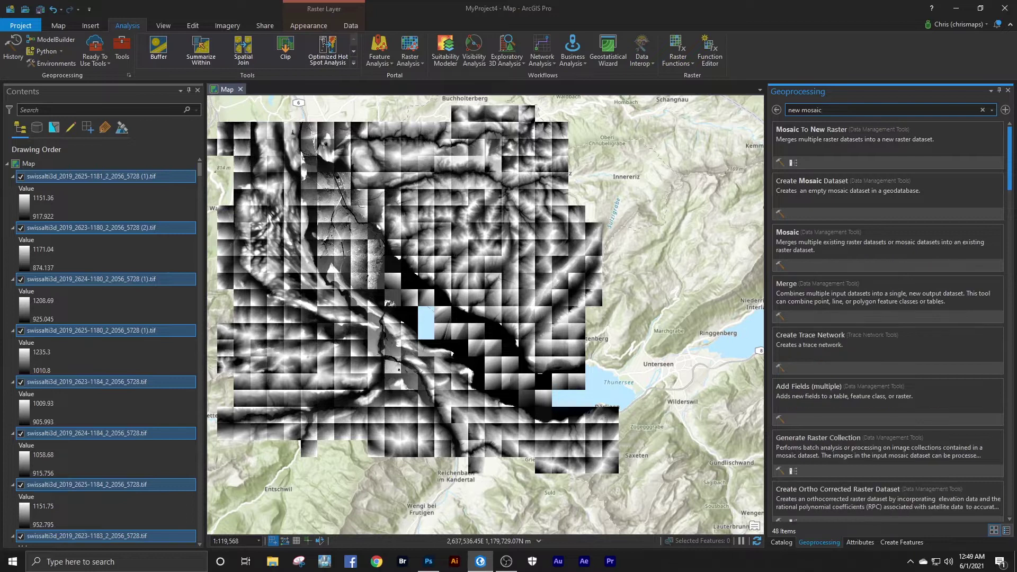
pyautogui.click(842, 165)
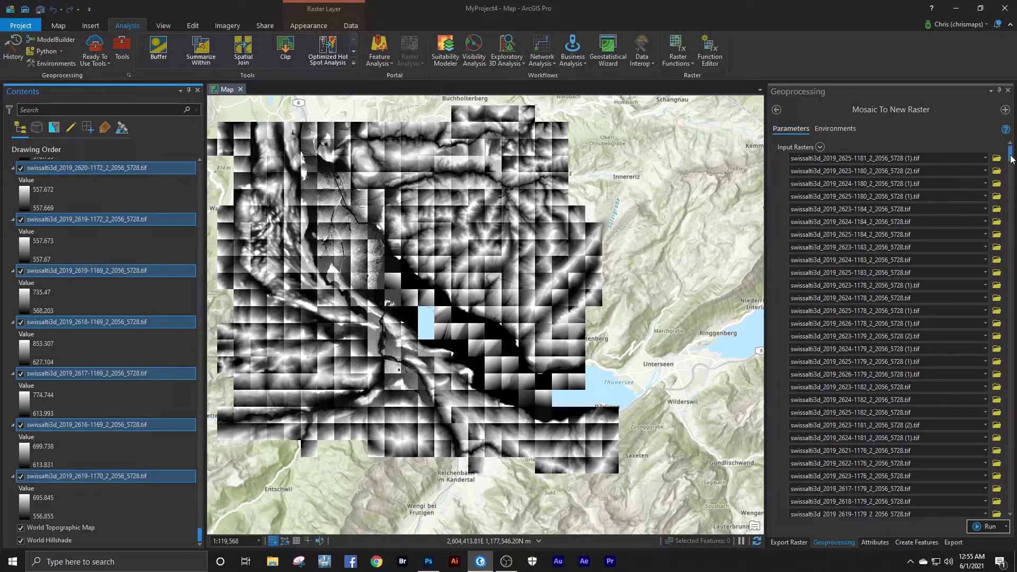
pyautogui.moveTo(1012, 159); pyautogui.dragTo(1012, 511)
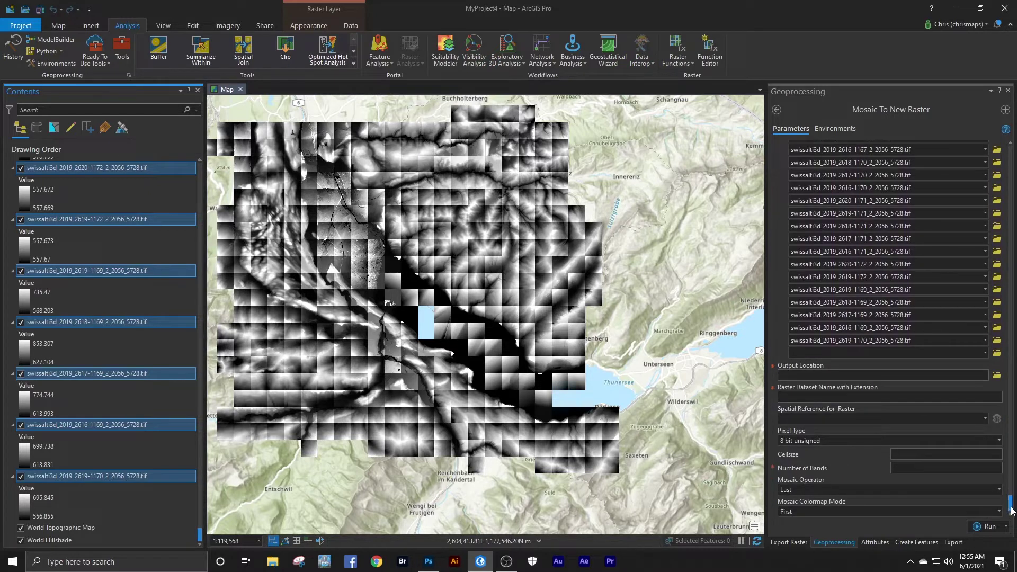
# Set the mosaic output location to E:\Thun_youtube_map\receive, naming the raster newraster.tif.
pyautogui.click(996, 376)
pyautogui.click(996, 376)
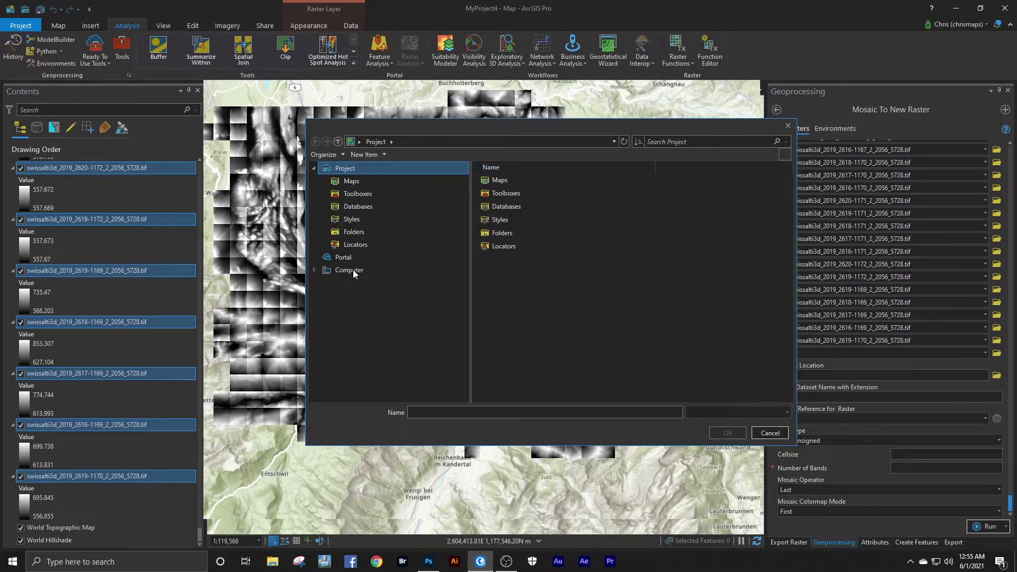
pyautogui.doubleClick(349, 270)
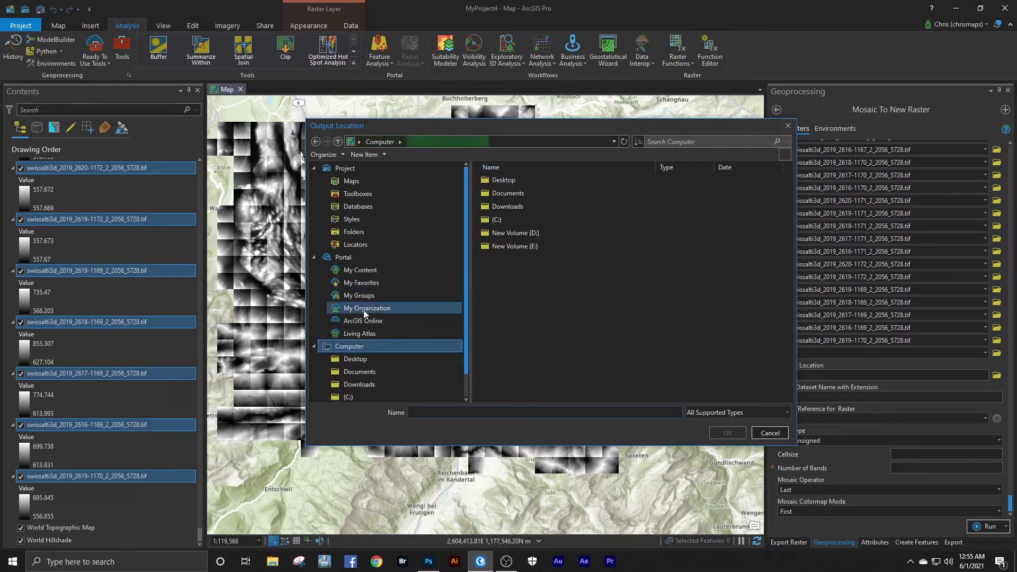
pyautogui.scroll(-2, 469, 254)
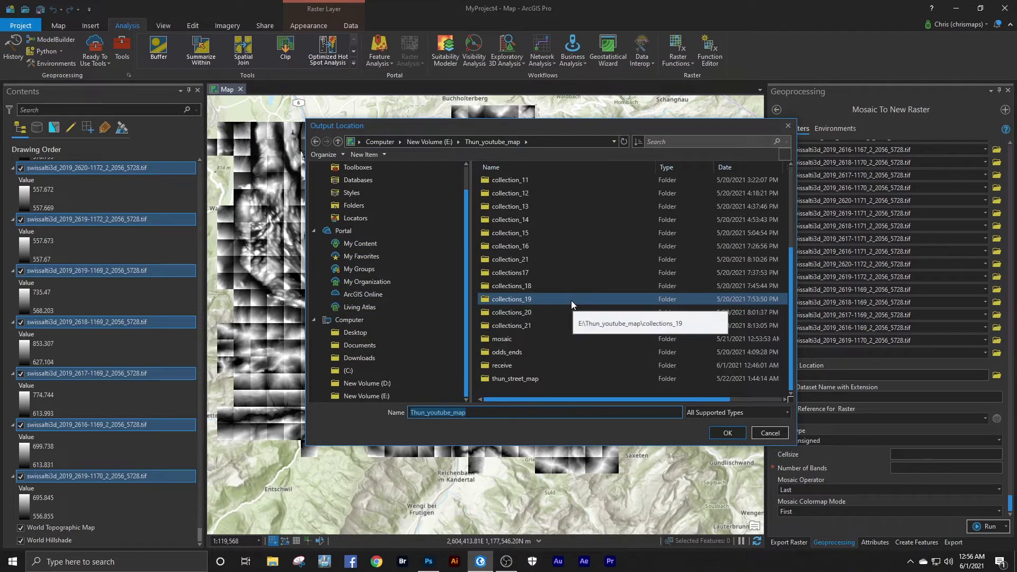
pyautogui.doubleClick(532, 365)
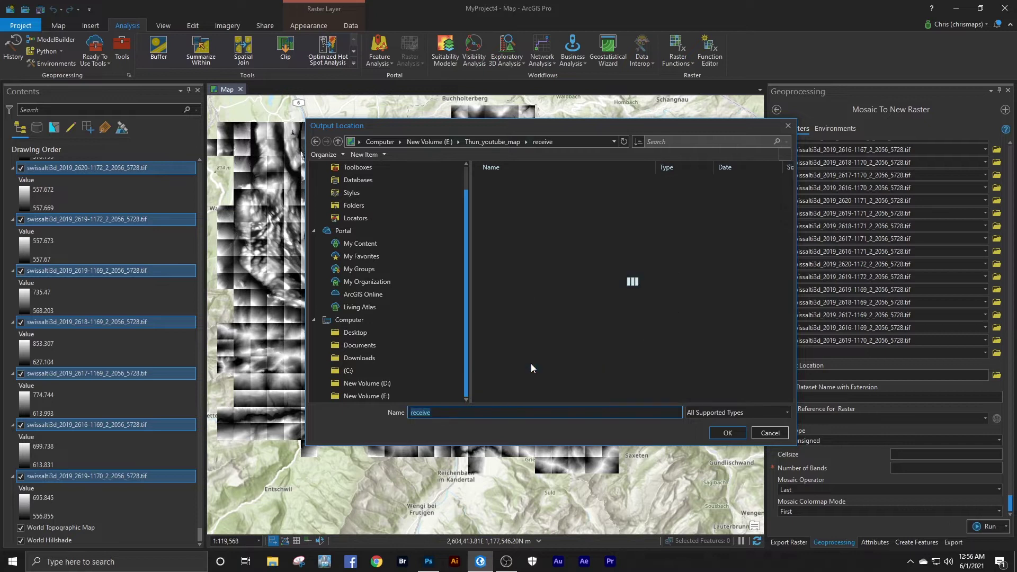
pyautogui.click(725, 433)
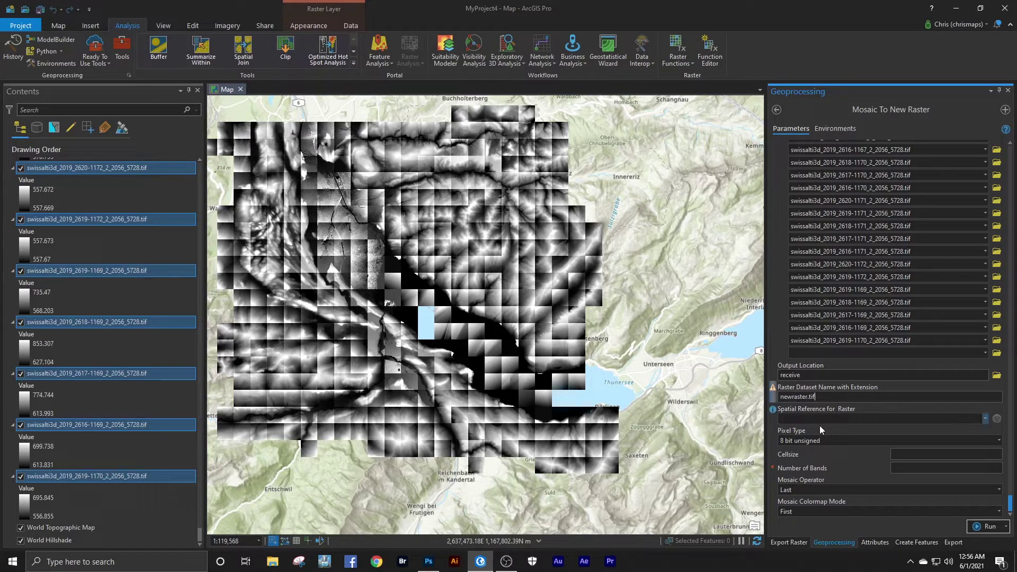
# Set pixel type to 32 bit float with 1 band, and run the mosaic.
pyautogui.click(998, 440)
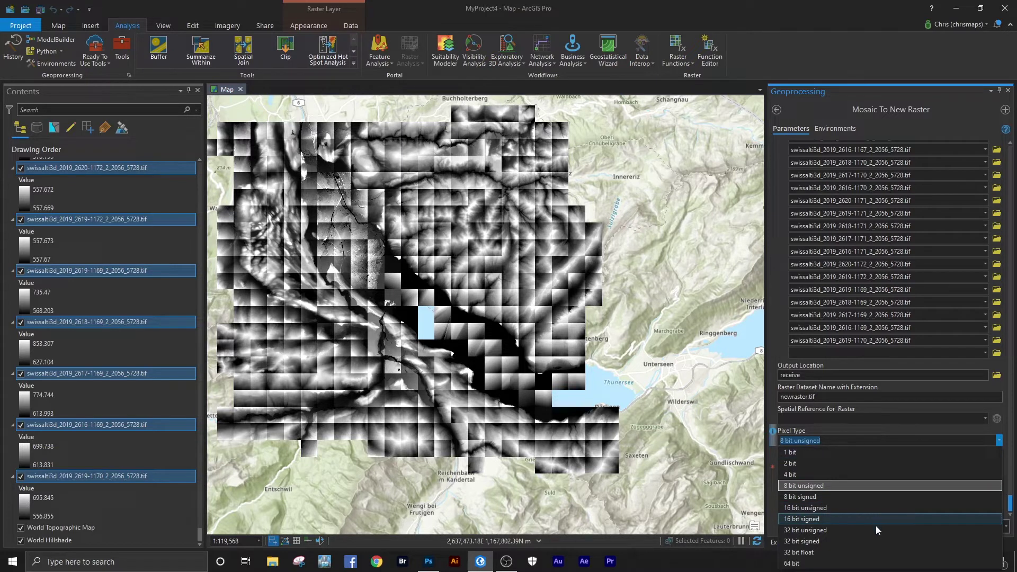
pyautogui.click(838, 553)
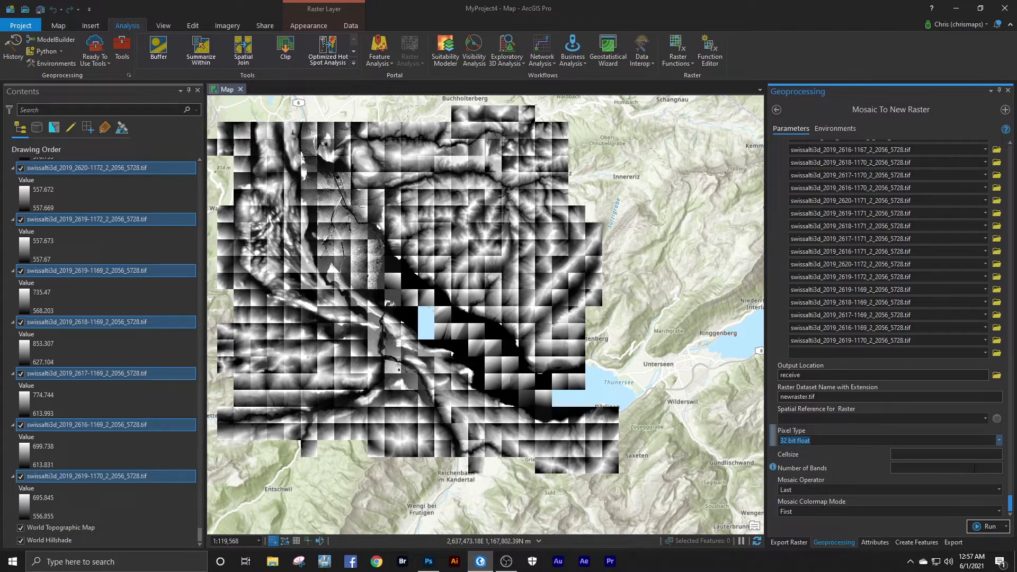
pyautogui.click(974, 468)
pyautogui.click(978, 526)
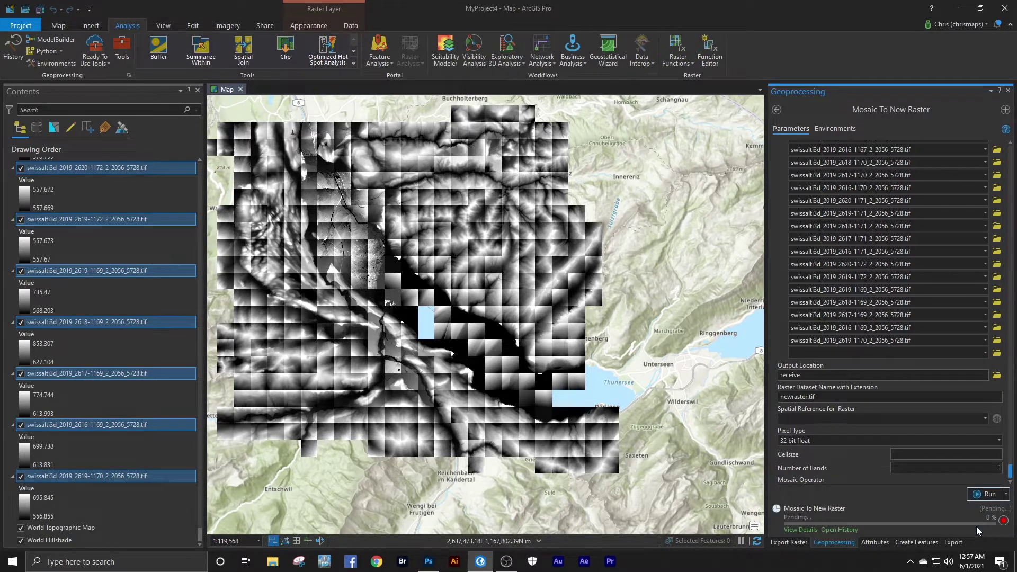
pyautogui.moveTo(977, 530)
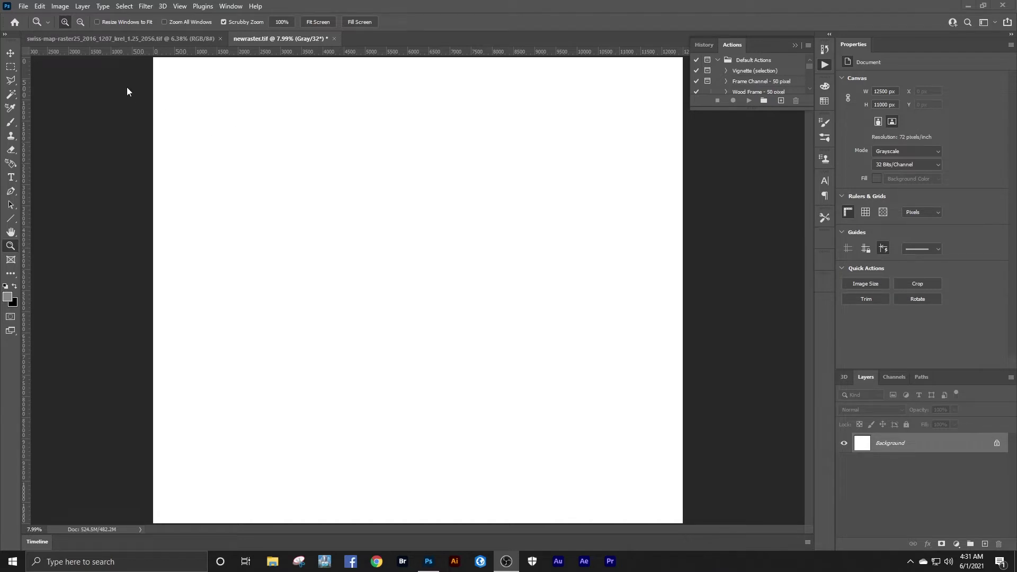
# Convert the elevation image to 16 Bits/Channel mode.
pyautogui.click(62, 6)
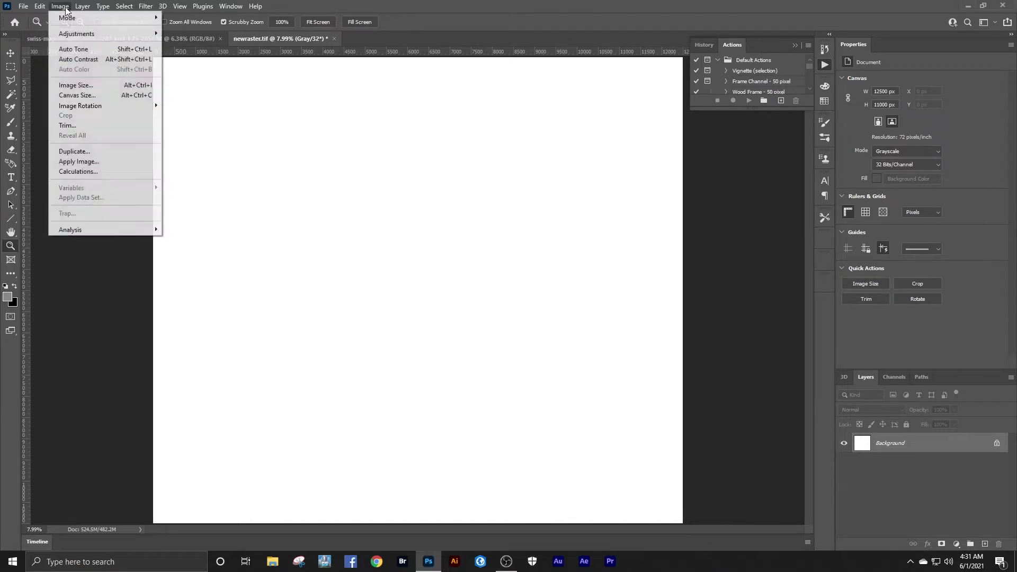
pyautogui.moveTo(82, 21)
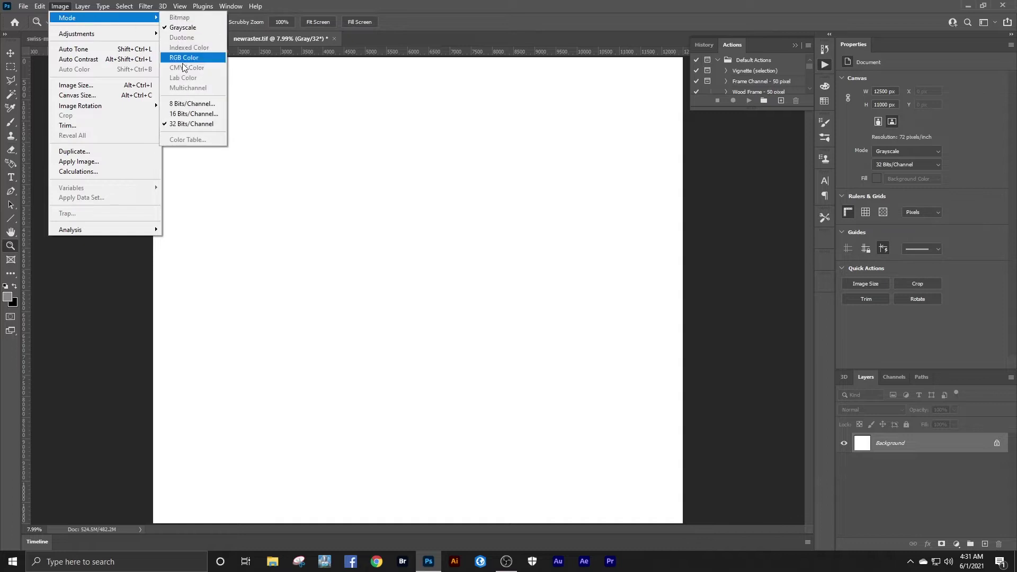
pyautogui.click(190, 114)
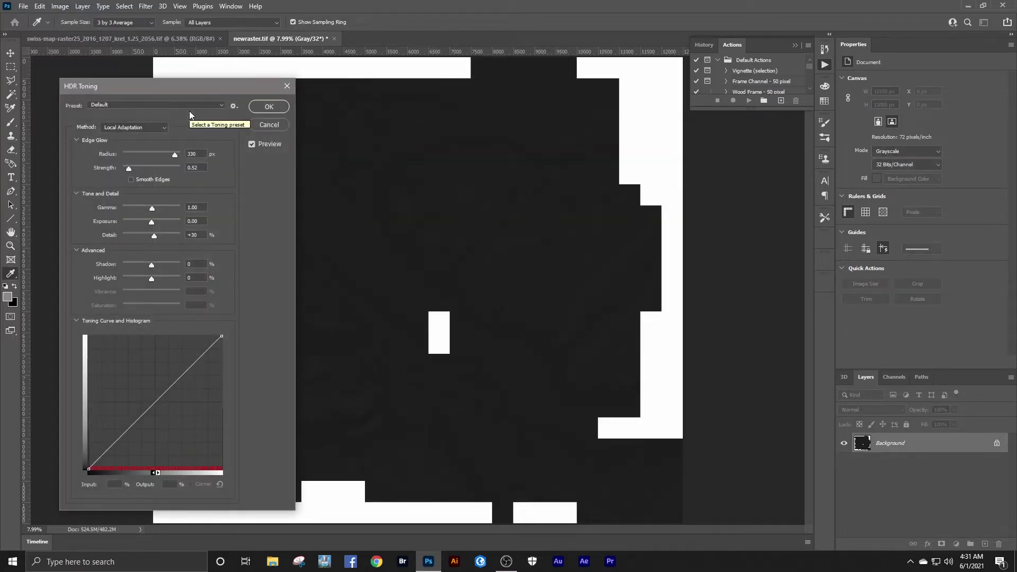
# Apply HDR Toning using the Equalize Histogram method.
pyautogui.click(163, 128)
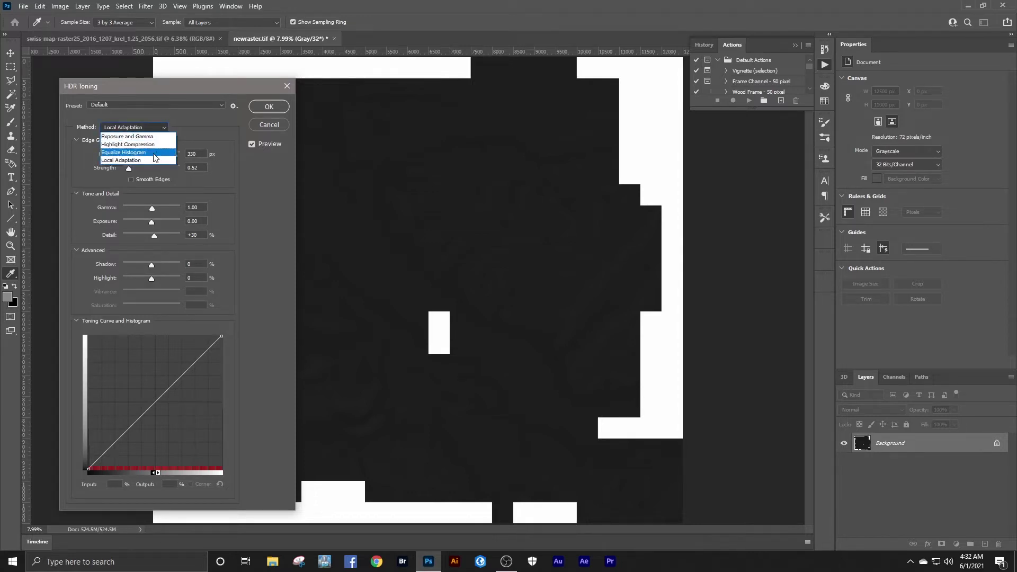
pyautogui.click(154, 152)
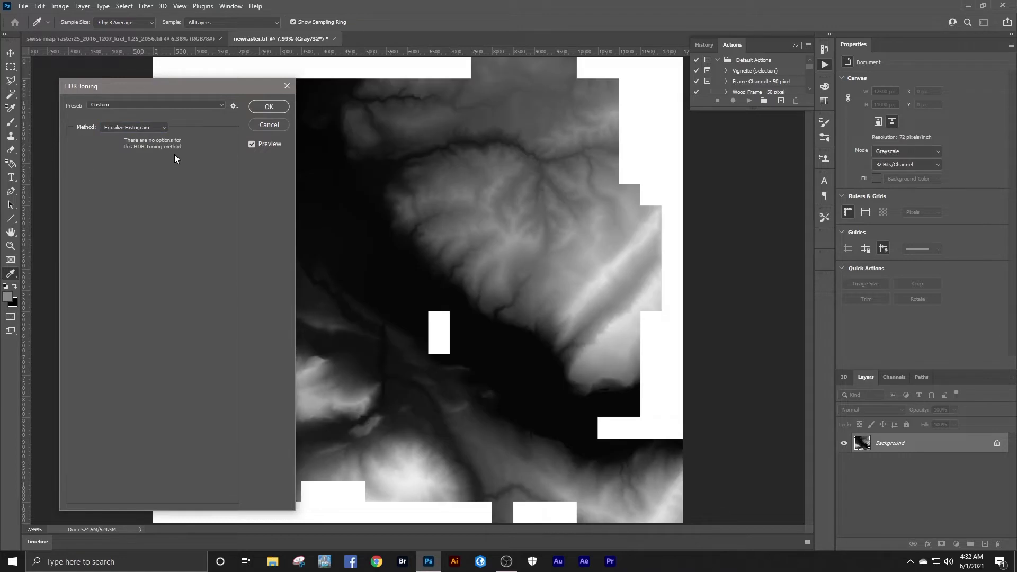
pyautogui.click(265, 106)
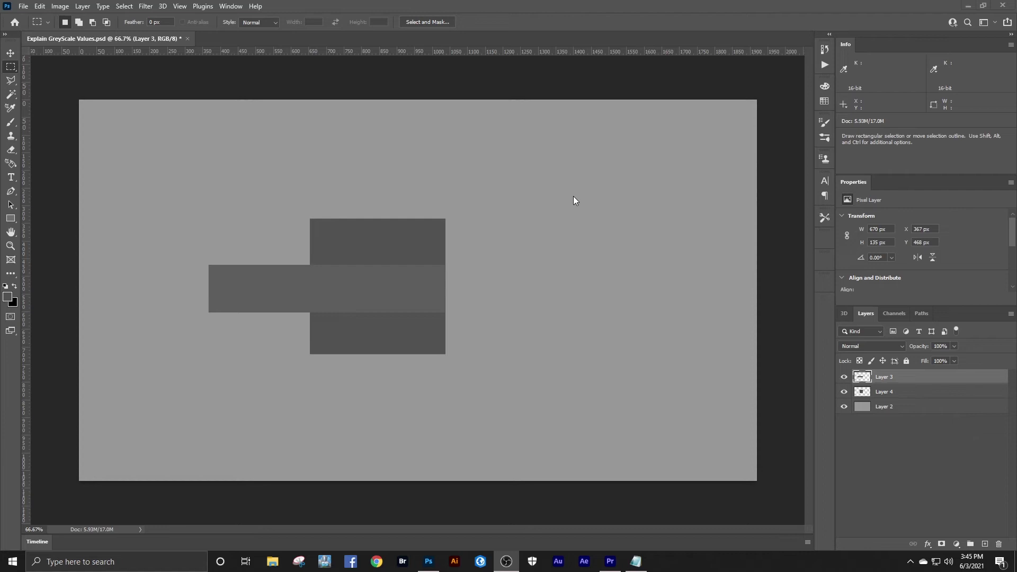
# Add a Curves adjustment layer named Curves 1 and enlarge its curve graph in Properties.
pyautogui.click(85, 7)
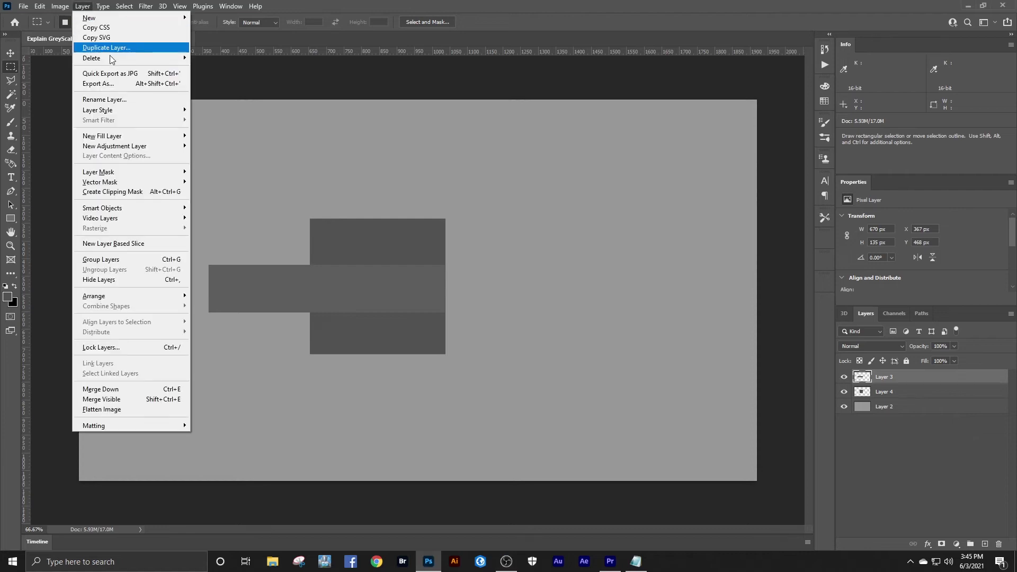
pyautogui.moveTo(158, 146)
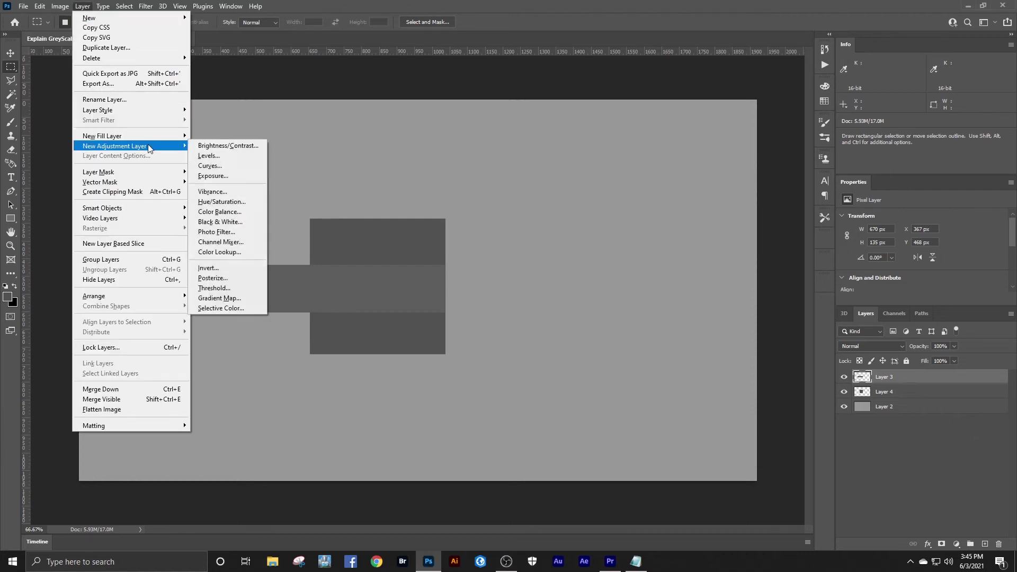
pyautogui.click(216, 166)
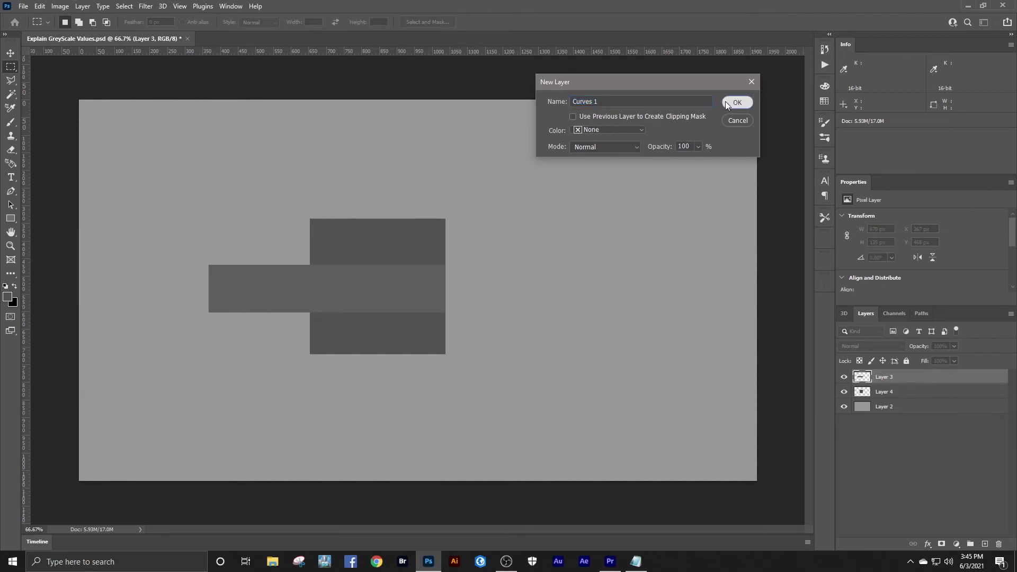
pyautogui.click(726, 101)
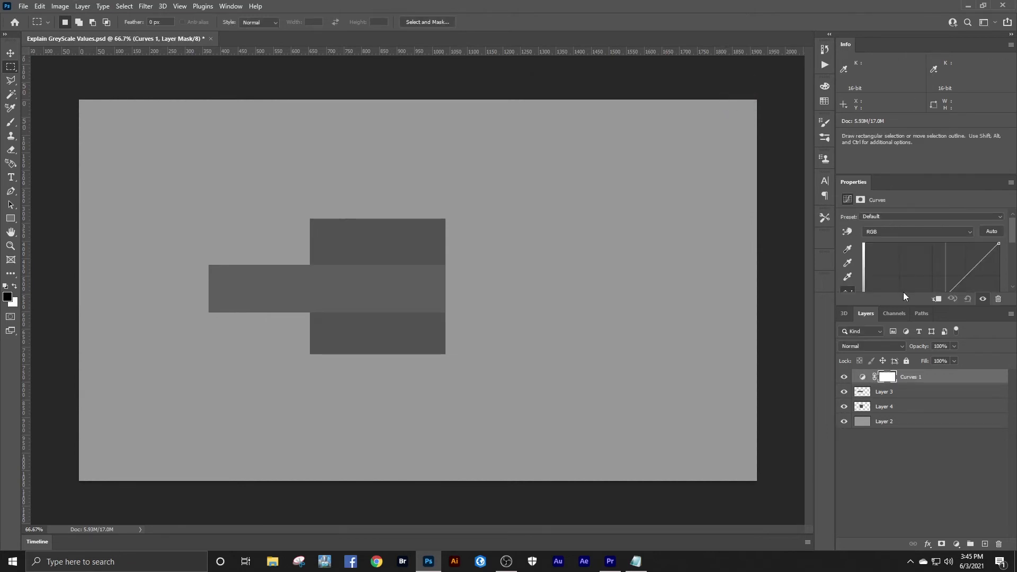
pyautogui.moveTo(905, 306); pyautogui.dragTo(907, 404)
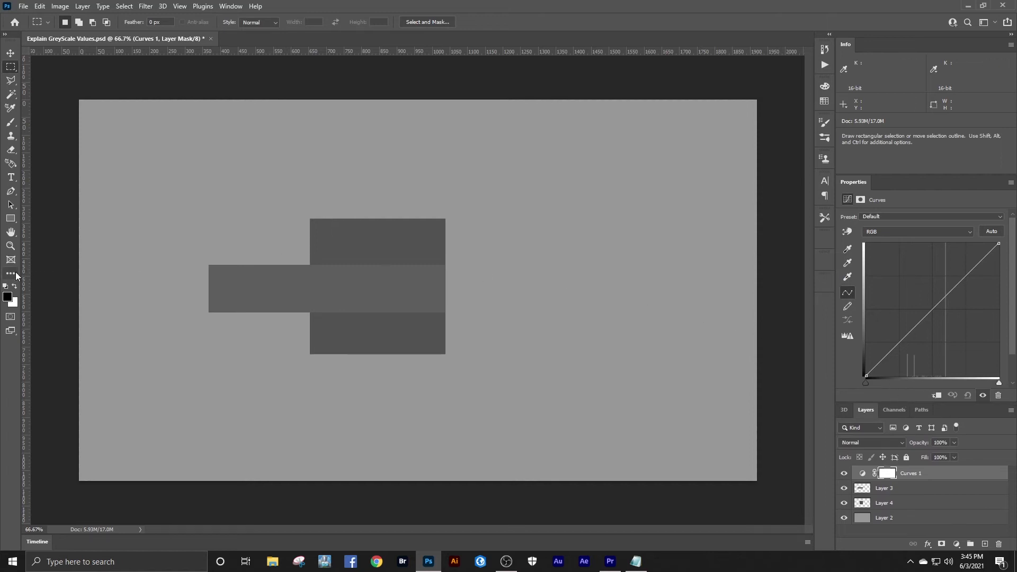
# Place a Color Sampler on the left end of the horizontal bar.
pyautogui.click(10, 273)
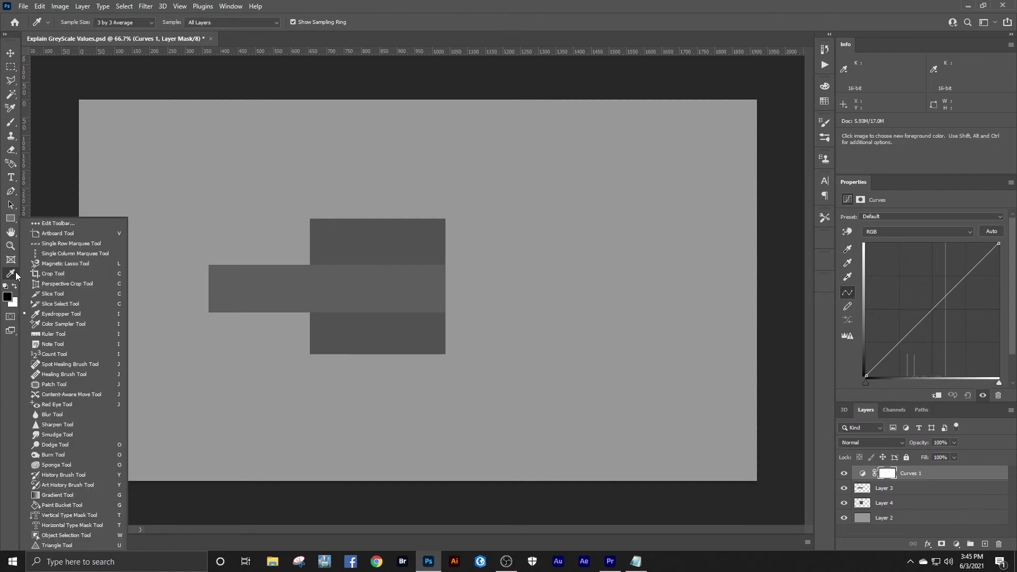
pyautogui.click(65, 324)
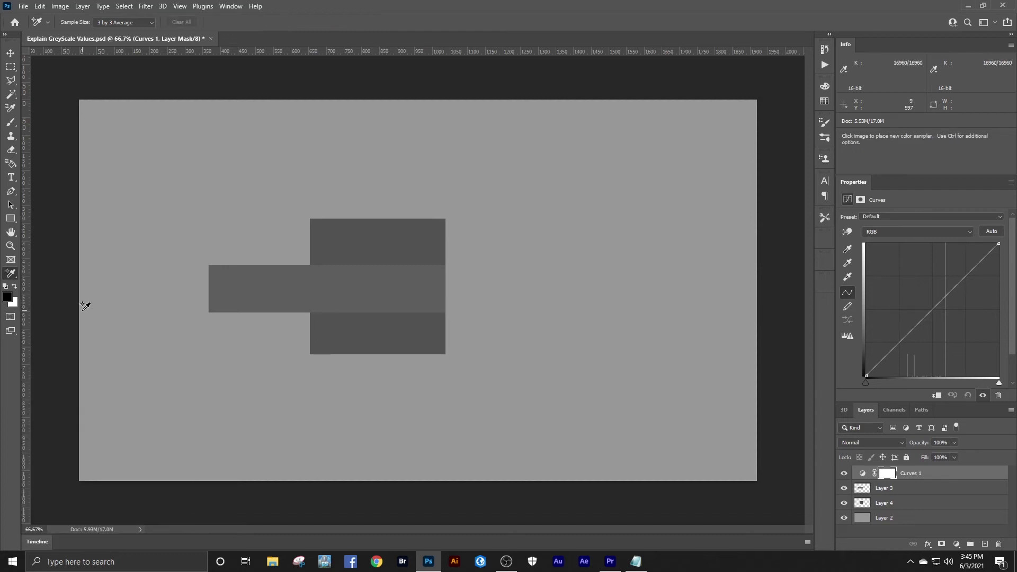
pyautogui.click(252, 286)
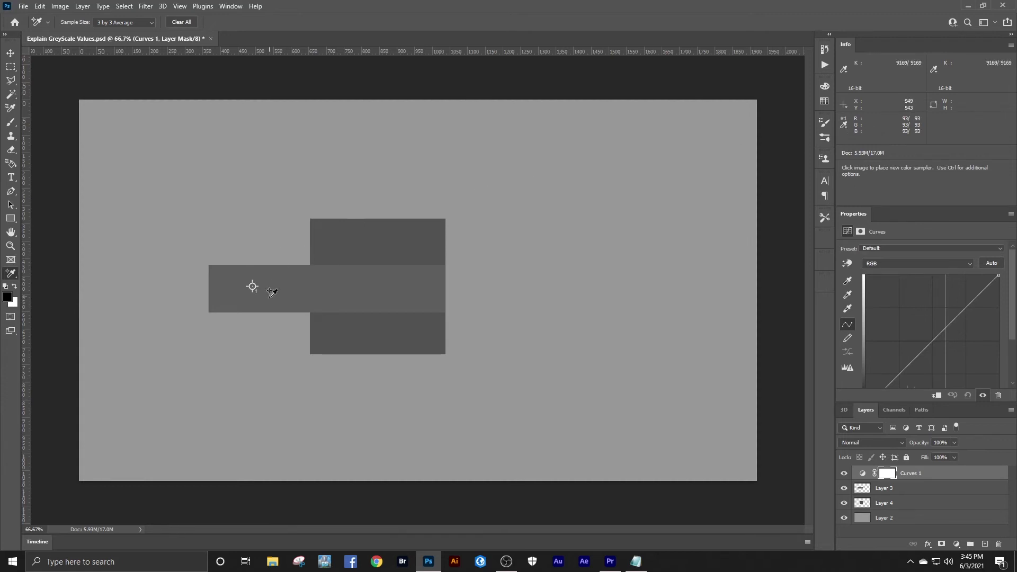
# Set the Info panel readouts to Grayscale and 16-bit, showing 9169 for the sampler.
pyautogui.click(844, 125)
pyautogui.click(868, 152)
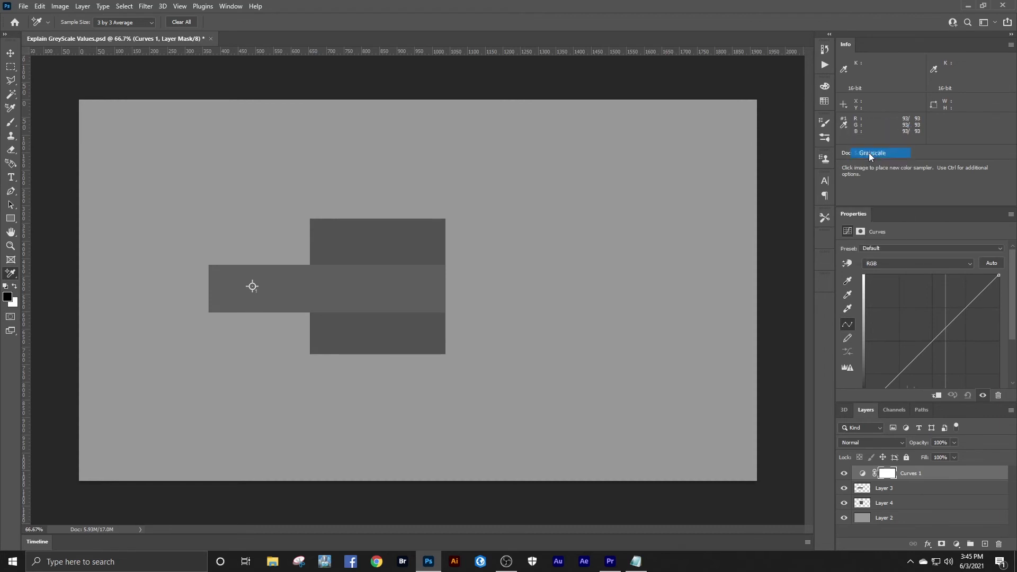
pyautogui.click(845, 127)
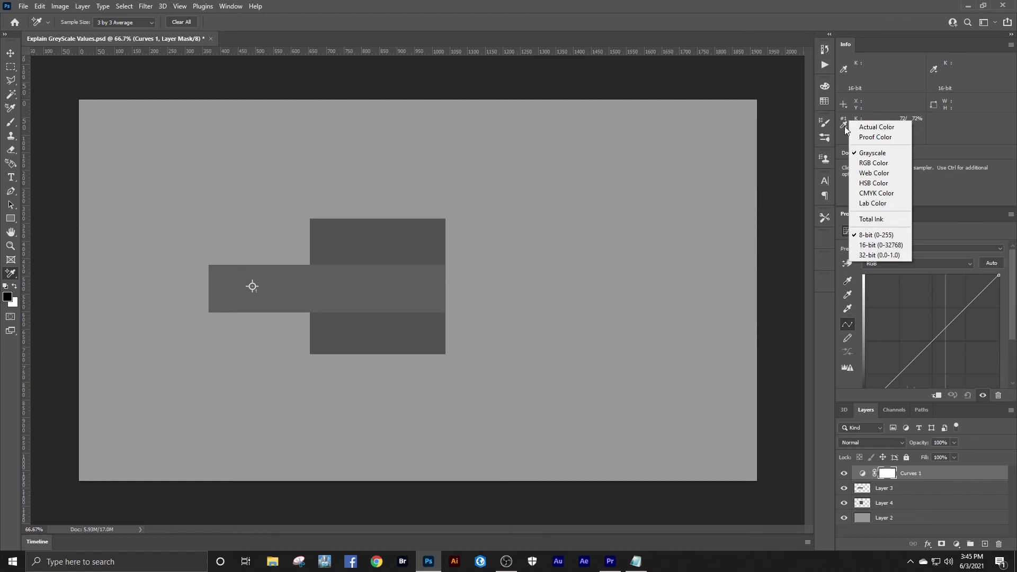
pyautogui.click(880, 245)
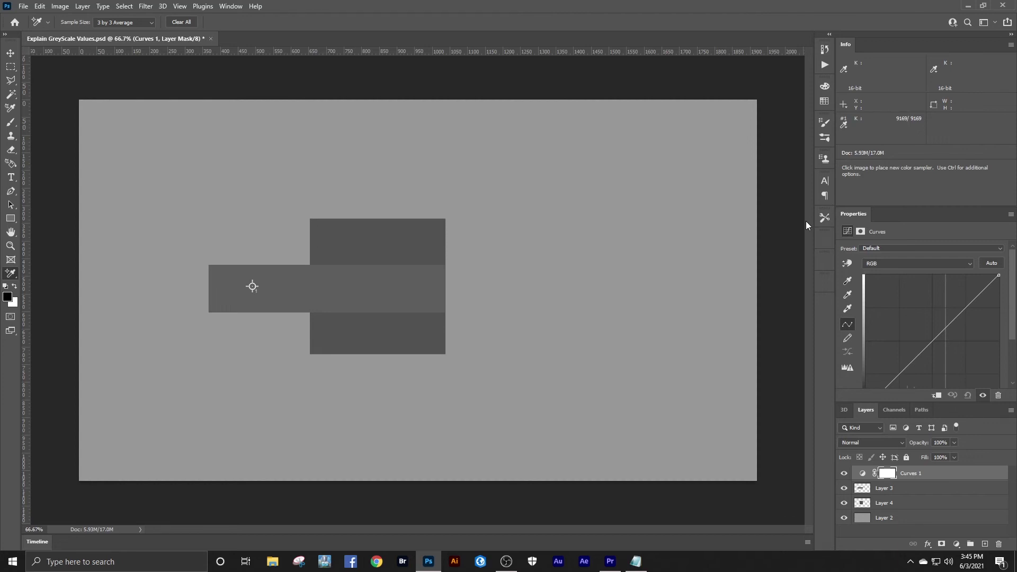
pyautogui.click(846, 69)
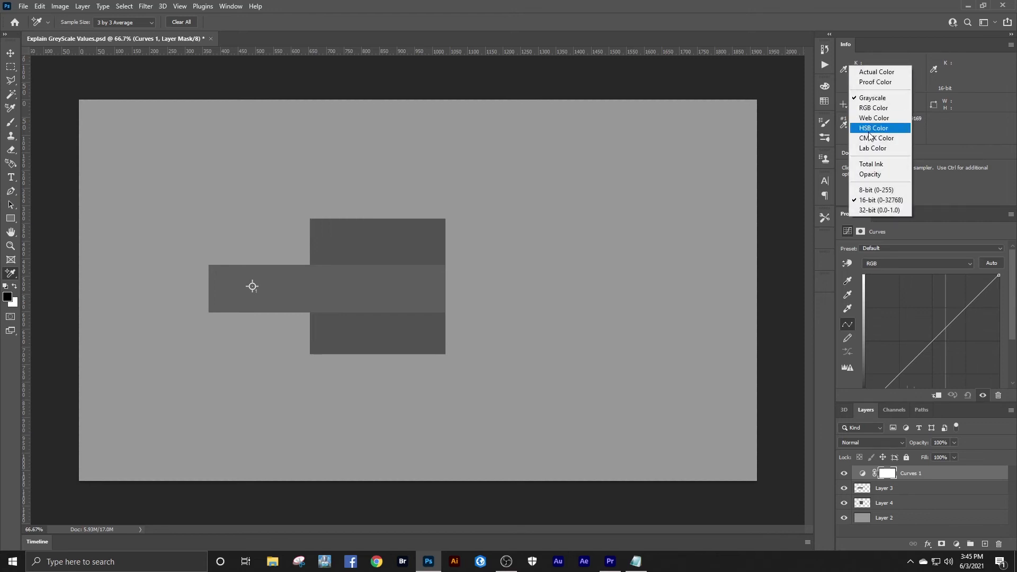
pyautogui.click(867, 100)
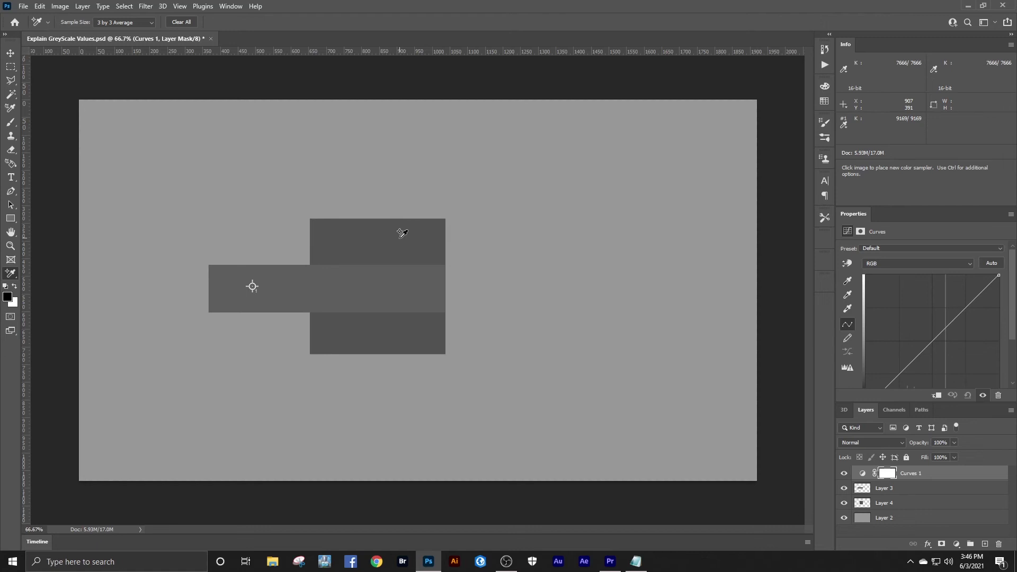
# Add a curve point on the bar with the targeted-adjustment tool and nudge it down until the sampler reads 7666.
pyautogui.click(847, 264)
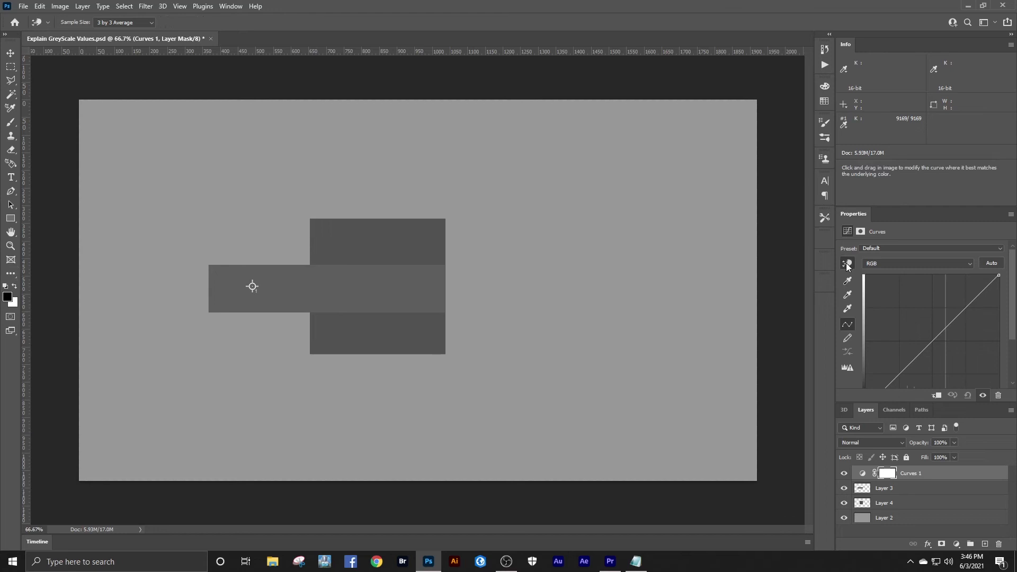
pyautogui.click(290, 284)
pyautogui.press('Up')
pyautogui.press('Up')
pyautogui.press('Up')
pyautogui.press('Up')
pyautogui.press('Up')
pyautogui.press('Up')
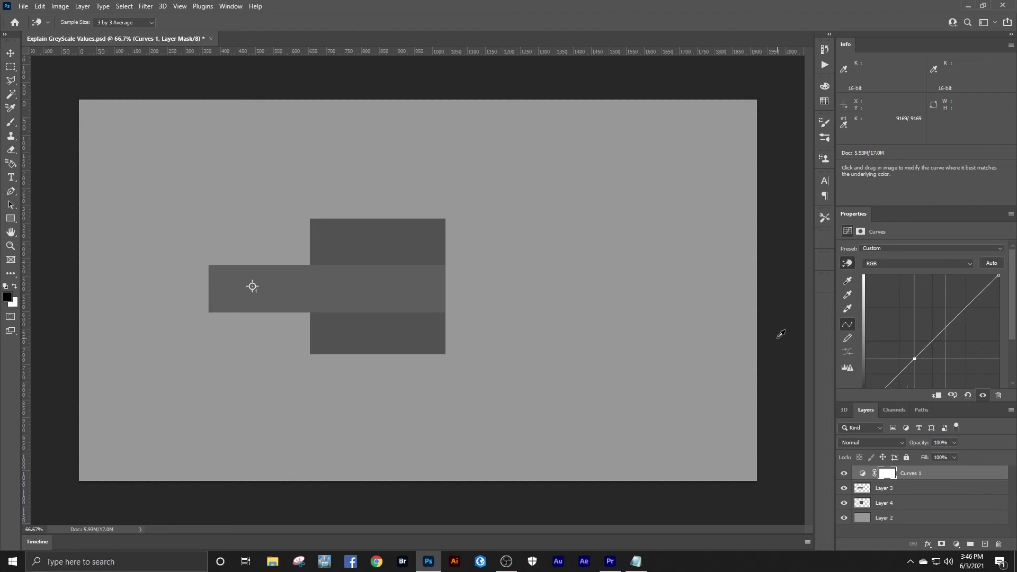
pyautogui.press('Up')
pyautogui.press('Up')
pyautogui.press('Up')
pyautogui.press('Up')
pyautogui.press('Up')
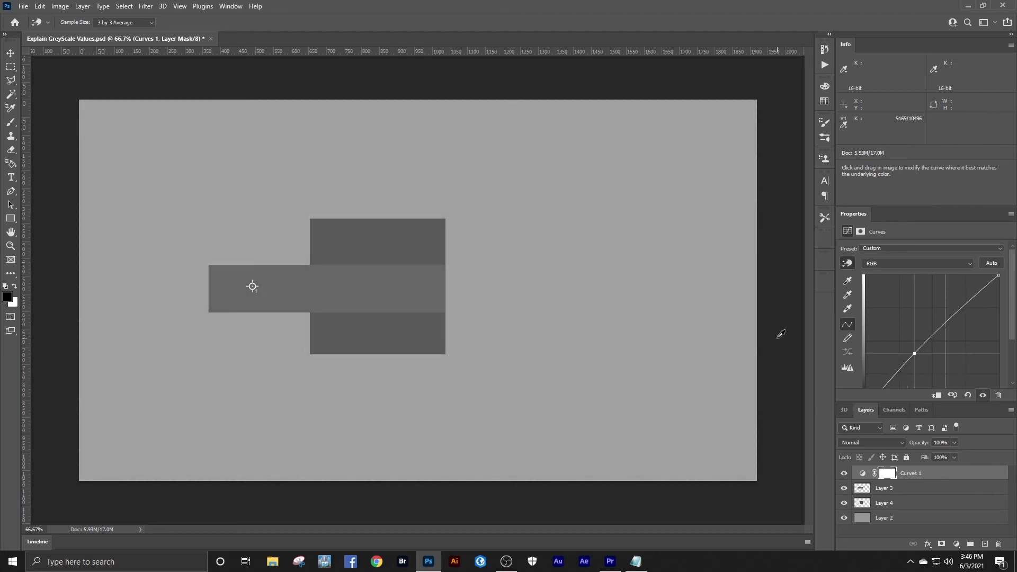
pyautogui.press('Down')
pyautogui.press('Down')
pyautogui.press('Down')
pyautogui.press('Down')
pyautogui.press('Down')
pyautogui.press('Down')
pyautogui.press('Down')
pyautogui.press('Down')
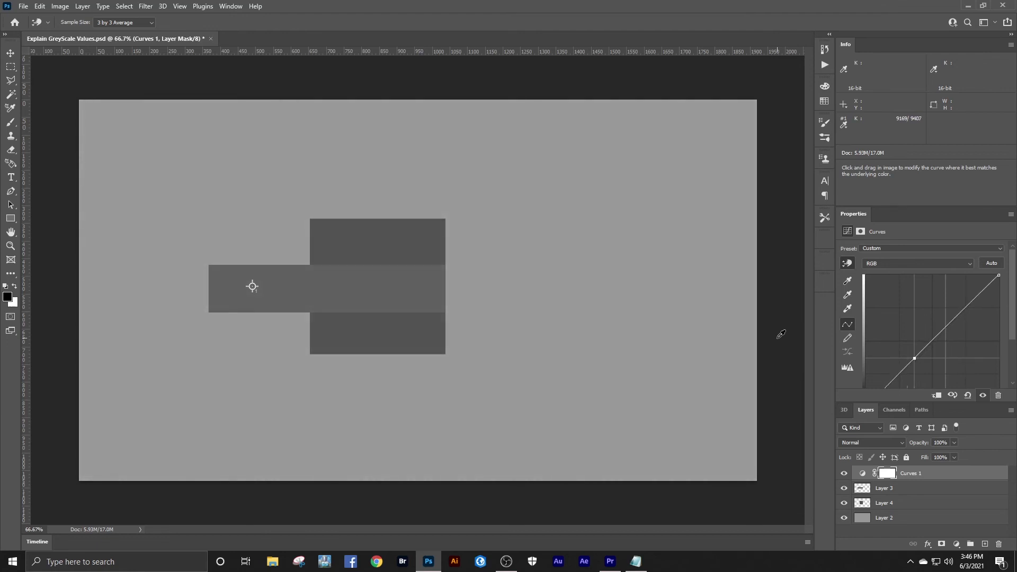
pyautogui.press('Down')
pyautogui.press('Down')
pyautogui.press('Down')
pyautogui.press('Down')
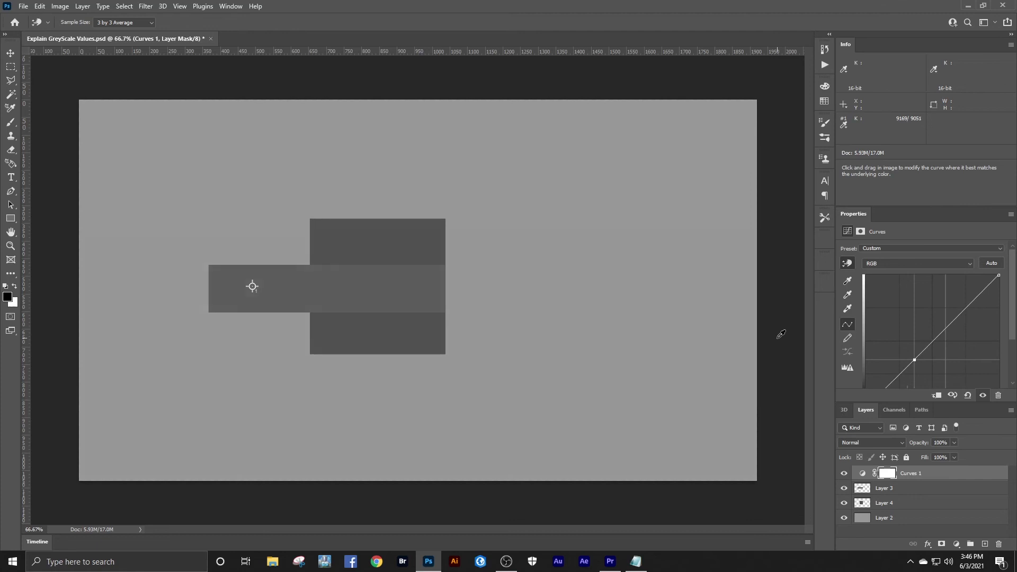
pyautogui.press('Down')
pyautogui.press('Down')
pyautogui.press('Down')
pyautogui.press('Down')
pyautogui.press('Down')
pyautogui.press('Down')
pyautogui.press('Down')
pyautogui.press('Down')
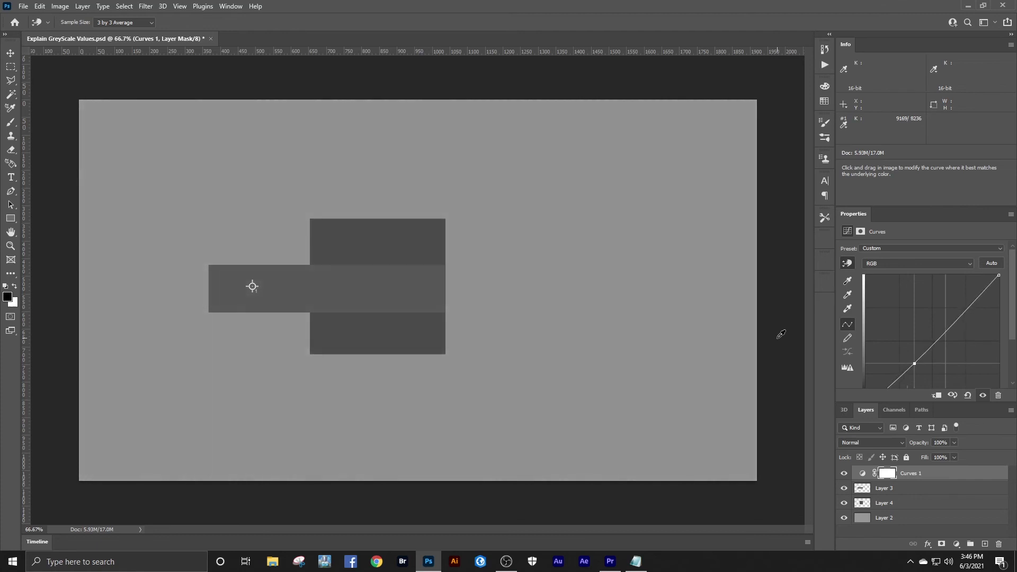
pyautogui.press('Down')
pyautogui.press('Down')
pyautogui.press('Down')
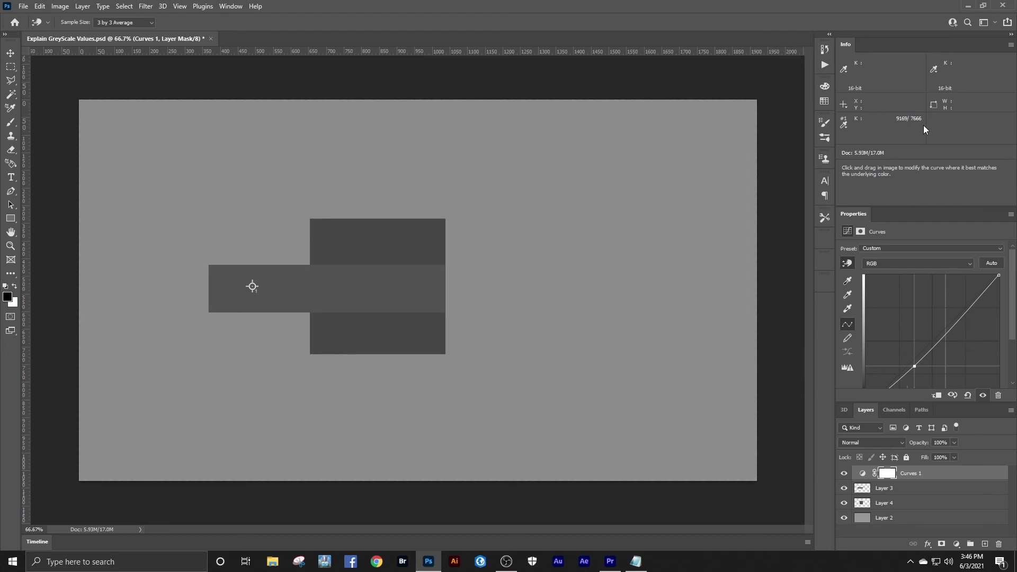
# Select Layer 3 together with Curves 1 and merge them into one layer.
pyautogui.keyDown('shift'); pyautogui.click(919, 488); pyautogui.keyUp('shift')
pyautogui.rightClick(919, 485)
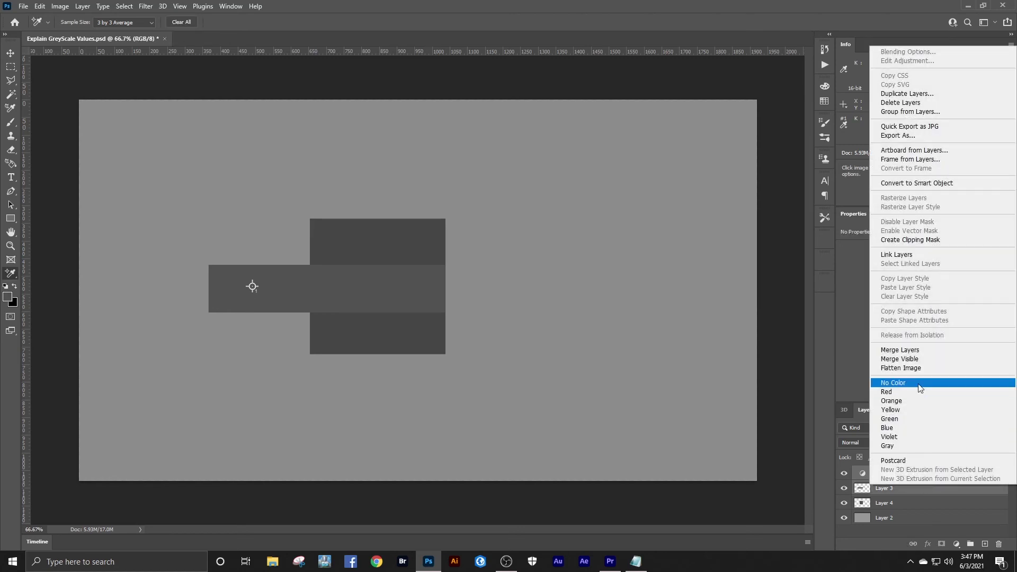
pyautogui.click(911, 350)
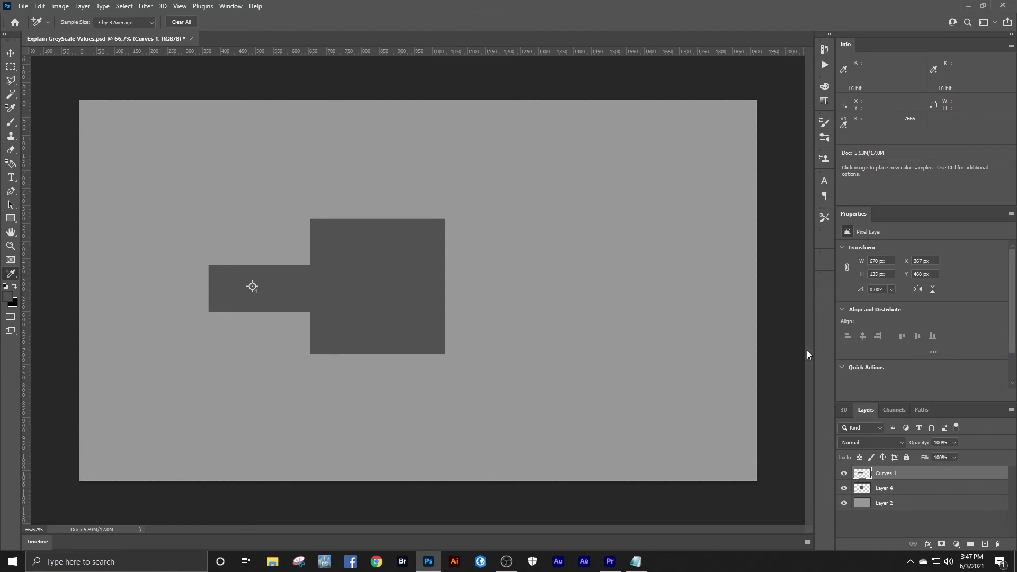